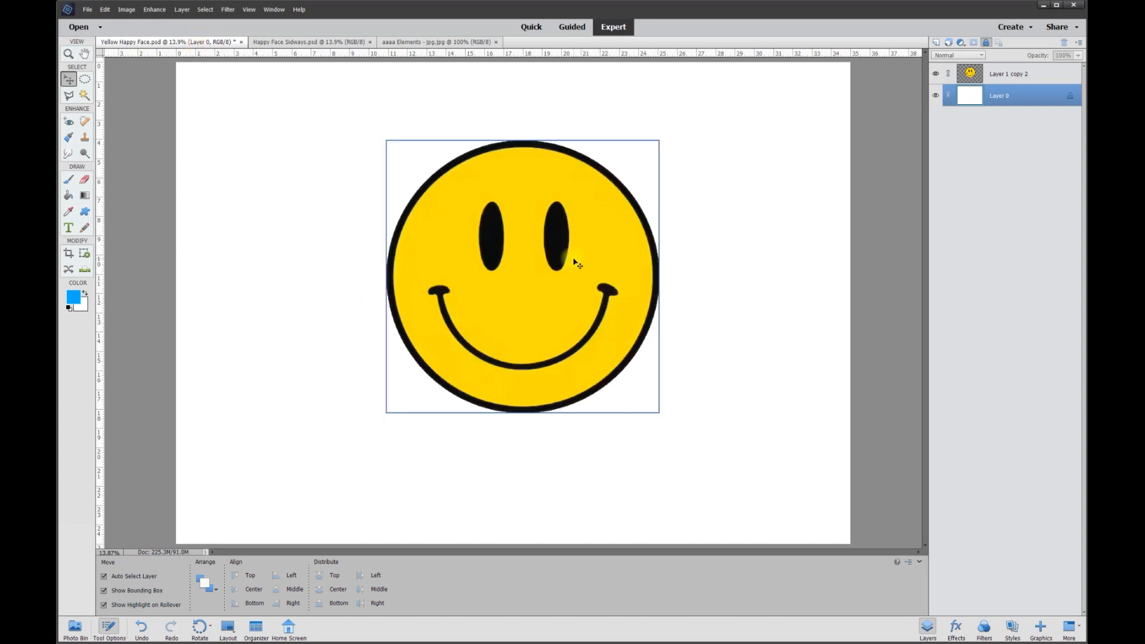
# Duplicate the smiley face layer Layer 1 copy 2
pyautogui.rightClick(1006, 79)
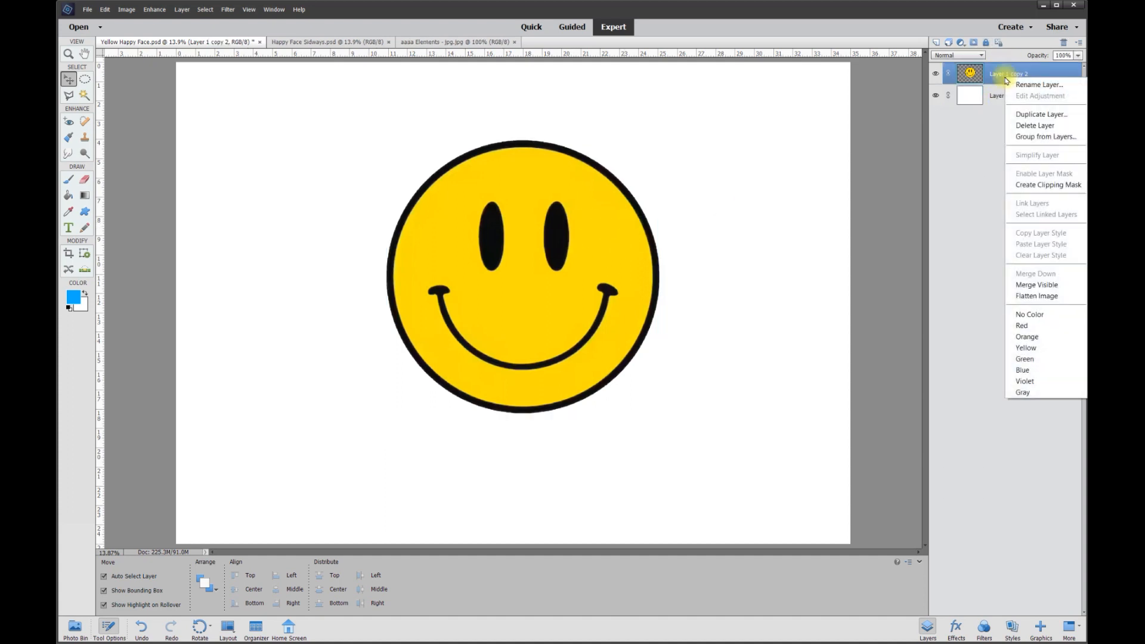
pyautogui.click(1032, 115)
pyautogui.click(640, 139)
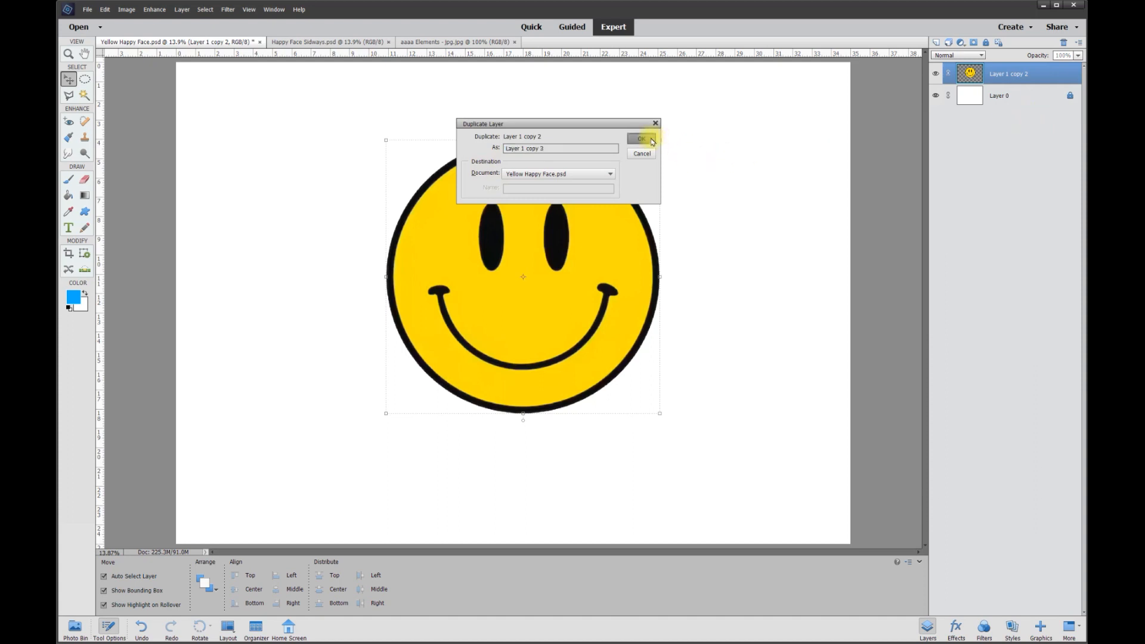
# Toggle the visibility of the two stacked smiley layers to compare the original with its duplicate
pyautogui.click(937, 75)
pyautogui.click(937, 75)
pyautogui.click(937, 75)
pyautogui.click(937, 75)
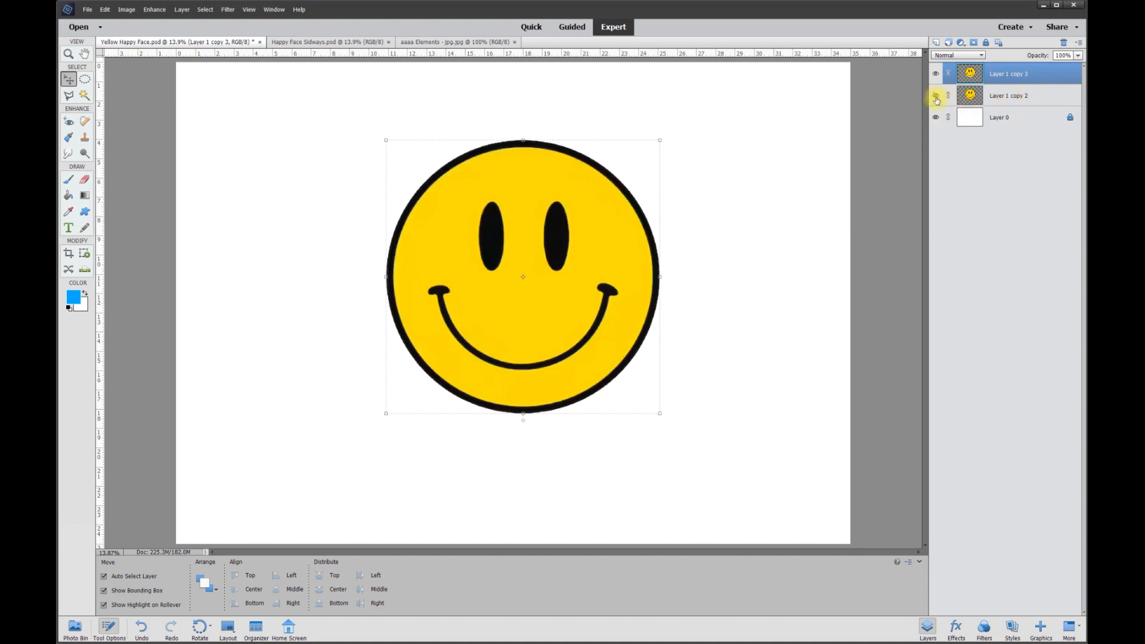
pyautogui.click(936, 74)
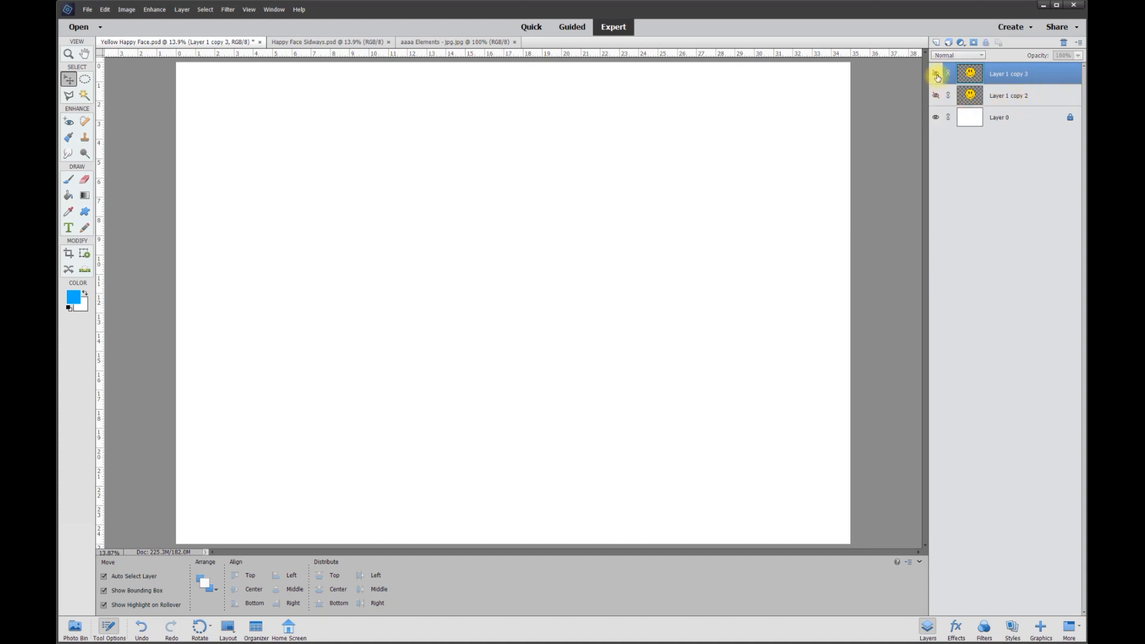
pyautogui.click(936, 75)
pyautogui.click(936, 75)
pyautogui.click(936, 75)
pyautogui.click(936, 74)
pyautogui.click(936, 74)
pyautogui.click(936, 74)
pyautogui.click(936, 74)
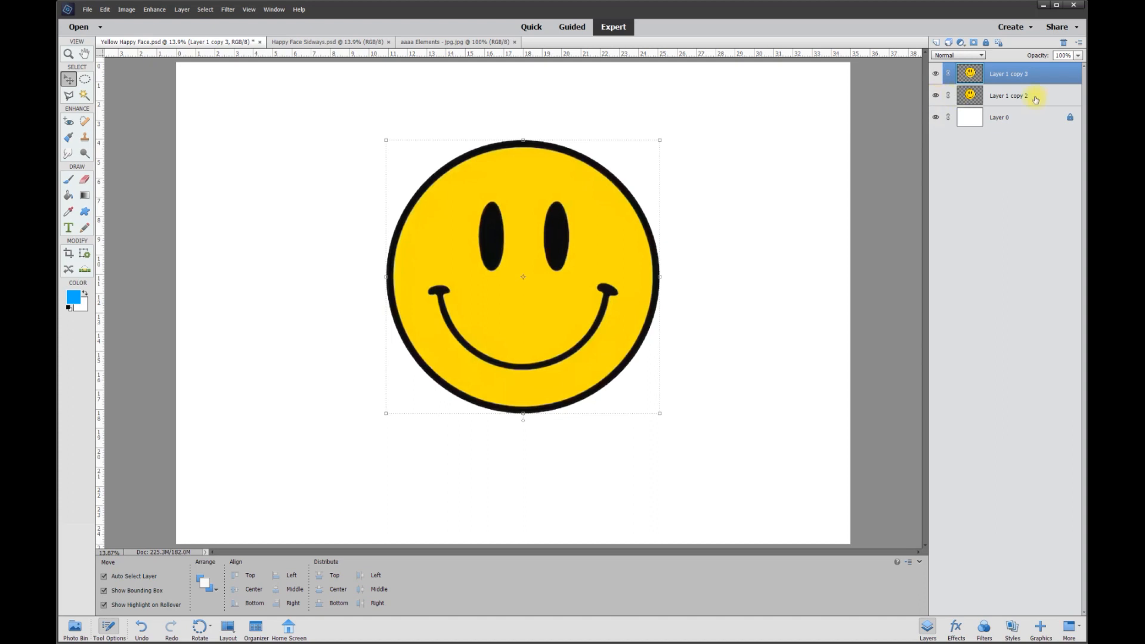
# Fill the yellow areas of the face on Layer 1 copy 2 with the blue foreground color using the Paint Bucket
pyautogui.click(1012, 97)
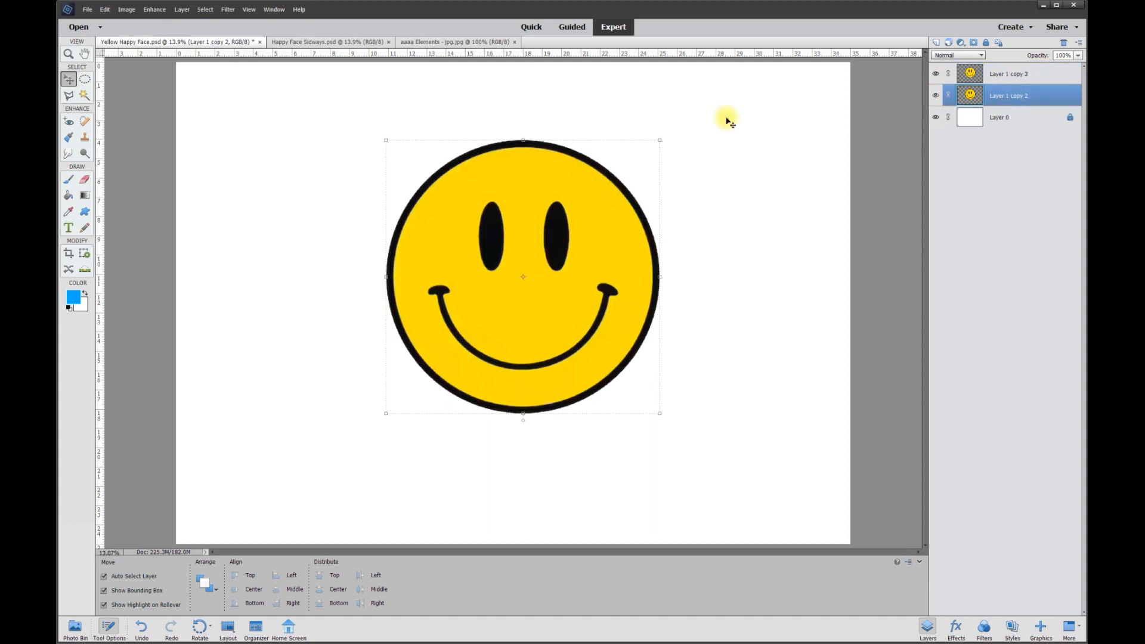
pyautogui.click(78, 300)
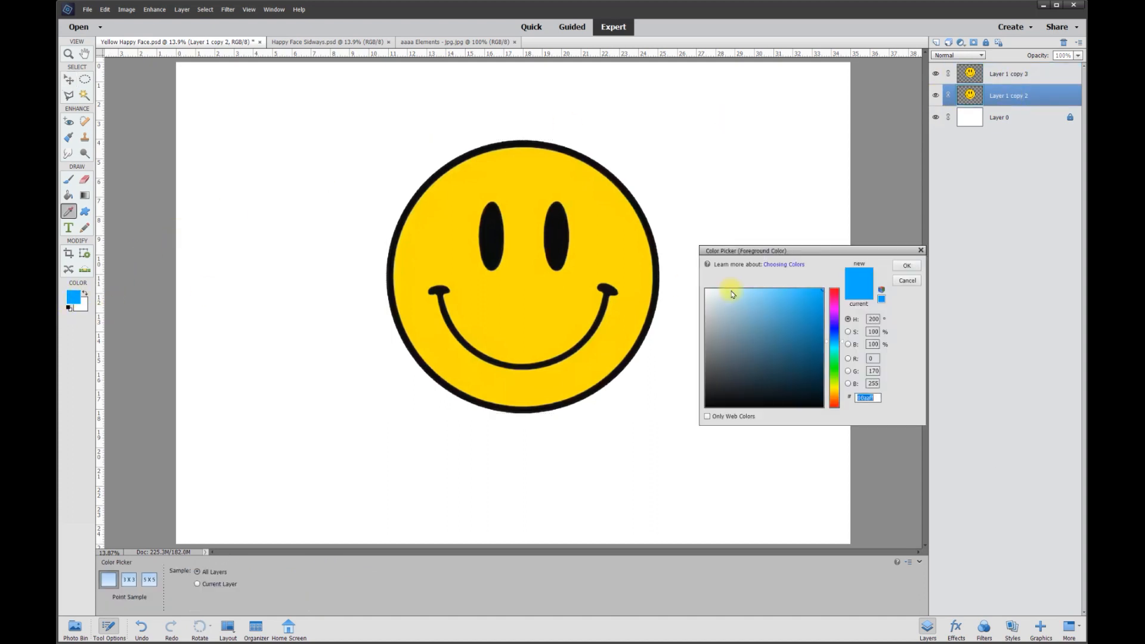
pyautogui.click(900, 270)
pyautogui.press('v')
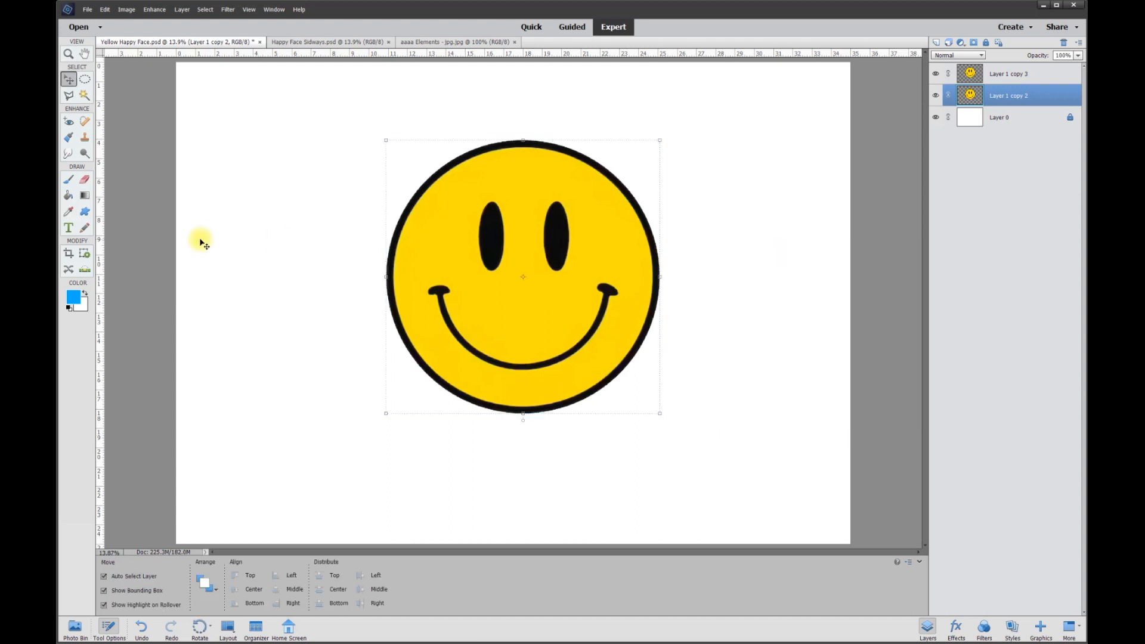
pyautogui.click(69, 196)
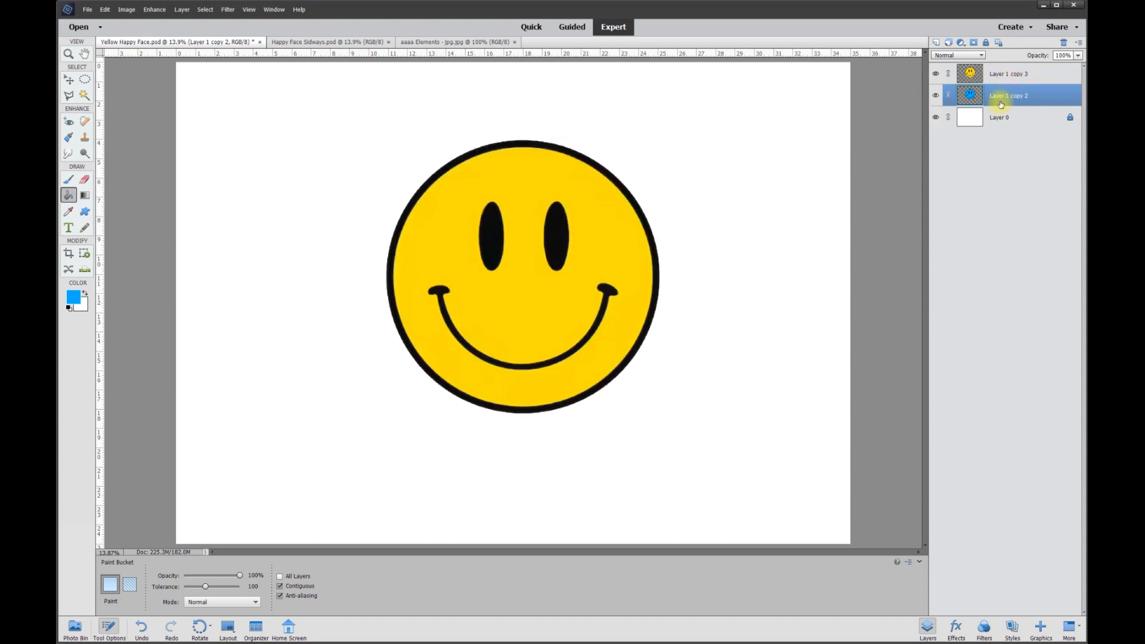
# Toggle Layer 1 copy 3's visibility to compare the yellow face with the blue face beneath it
pyautogui.click(935, 74)
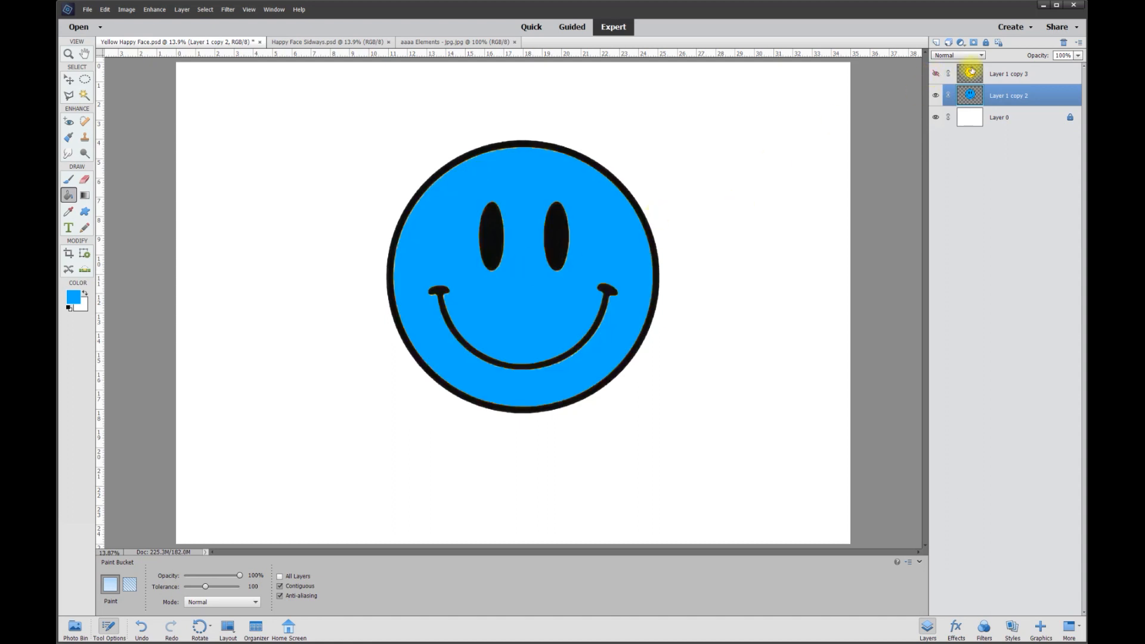
pyautogui.click(937, 75)
pyautogui.click(936, 74)
pyautogui.click(936, 75)
pyautogui.click(936, 74)
pyautogui.click(936, 75)
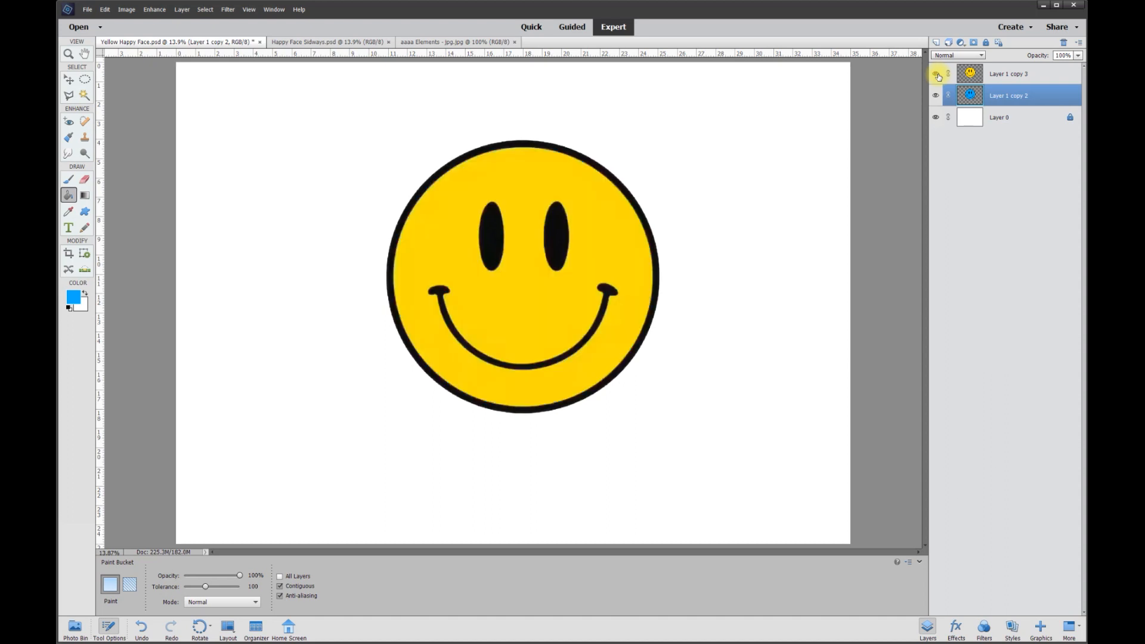
pyautogui.click(1004, 79)
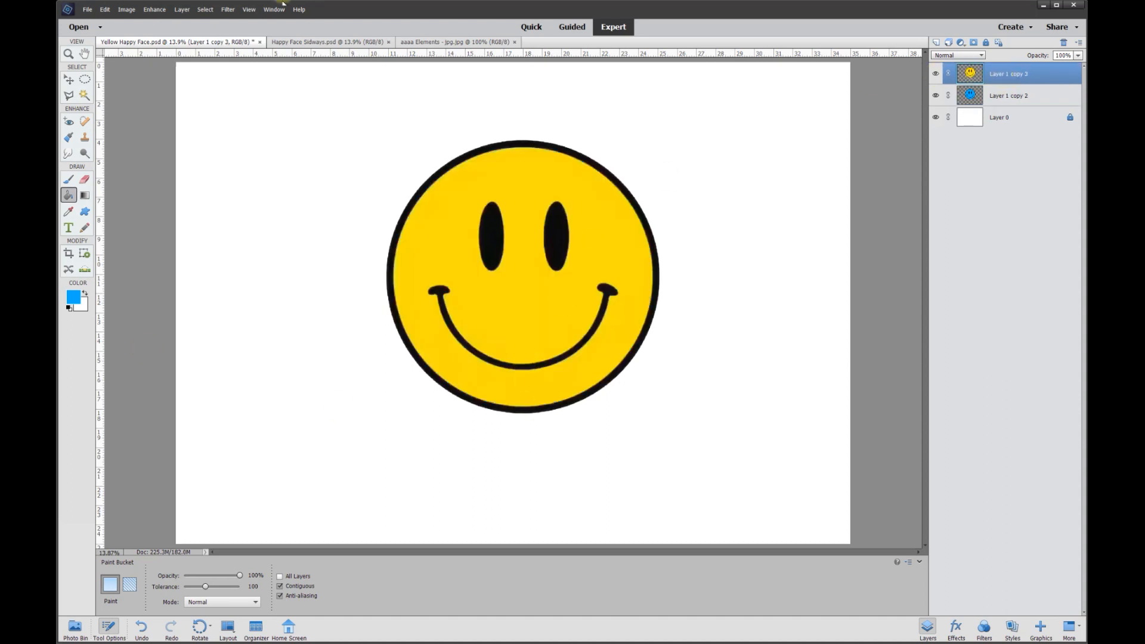
# Switch to the Happy Face Sidways.psd document and move the blue face layer down so it shows below the yellow disc
pyautogui.click(323, 43)
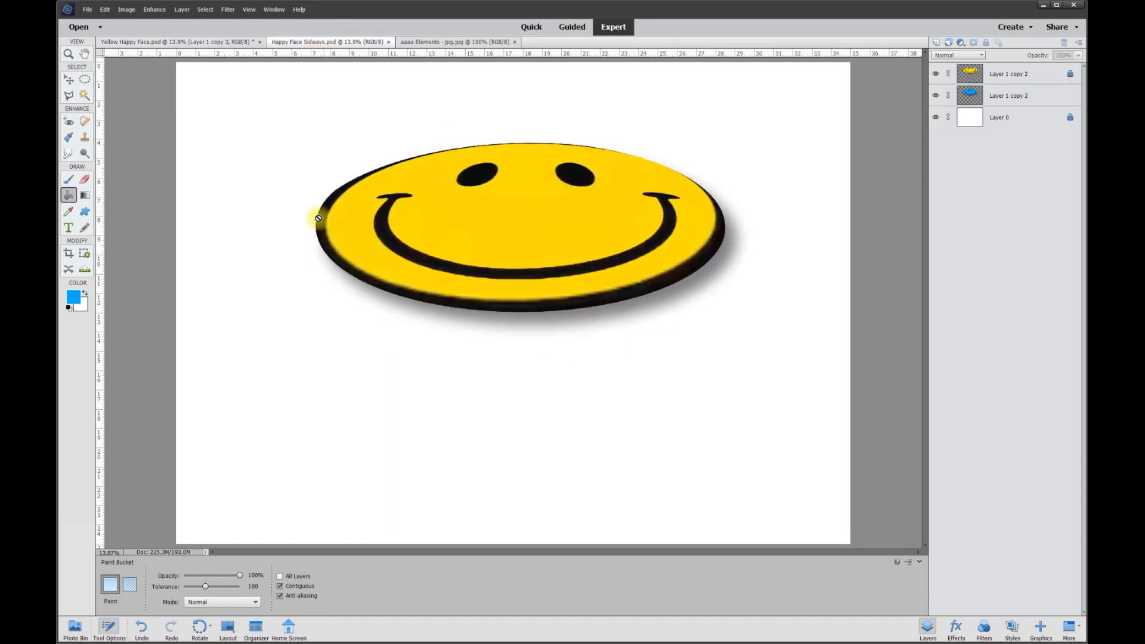
pyautogui.click(75, 84)
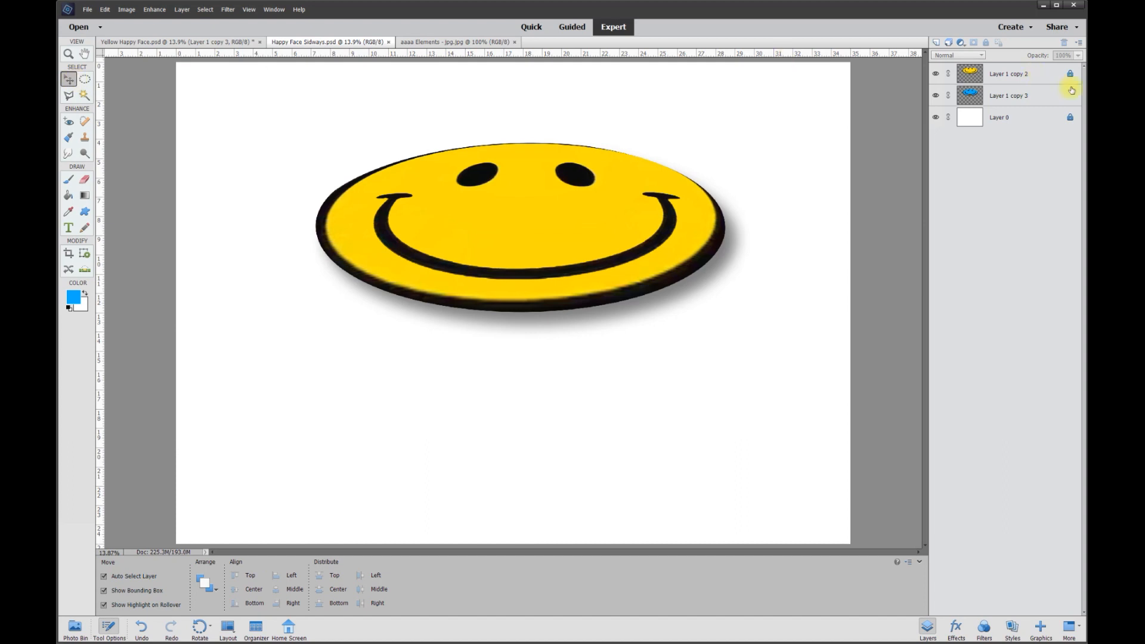
pyautogui.click(1009, 101)
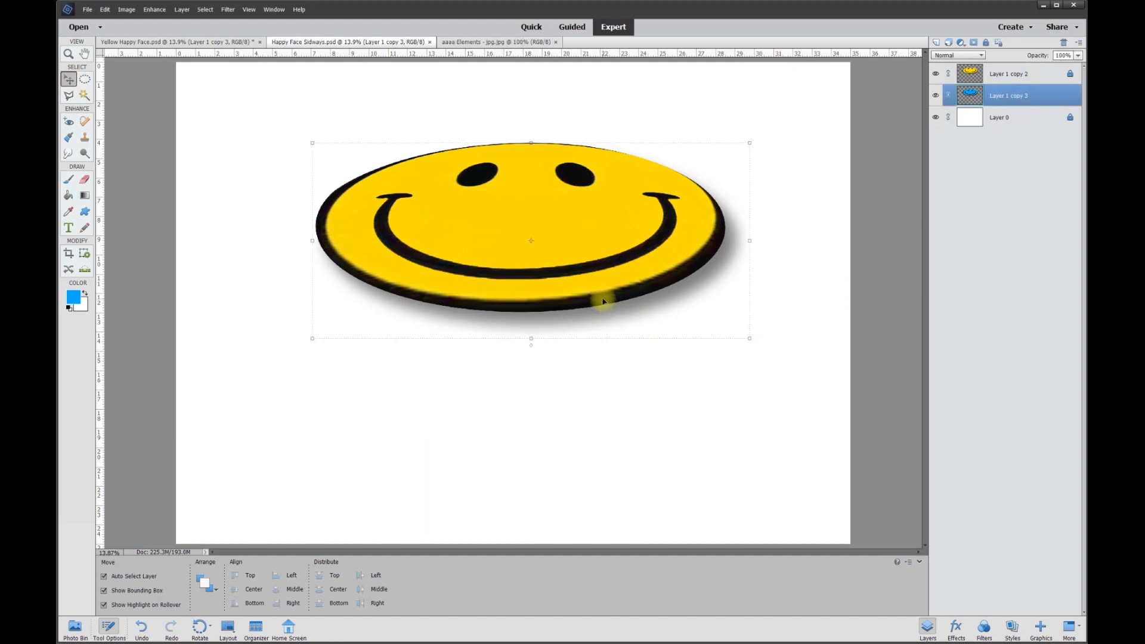
pyautogui.moveTo(602, 300); pyautogui.dragTo(620, 346)
# Cut a small circular nose hole through the yellow face layer with an elliptical selection, and clear the selection
pyautogui.click(562, 202)
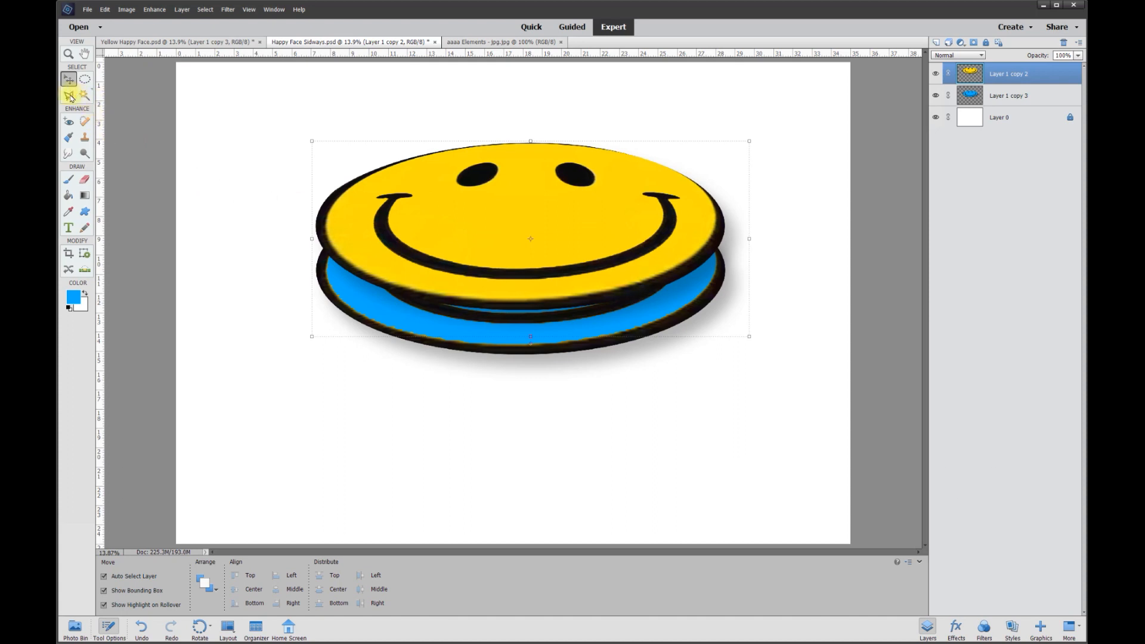
pyautogui.click(86, 82)
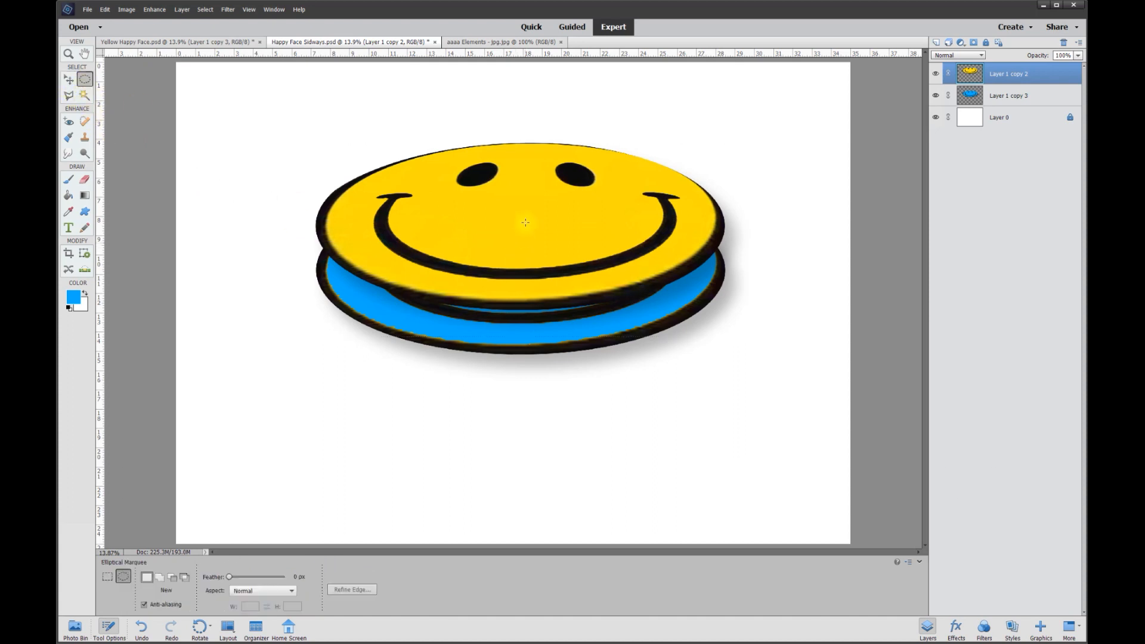
pyautogui.moveTo(514, 197); pyautogui.dragTo(544, 225)
pyautogui.hotkey('alt', 'BackSpace')
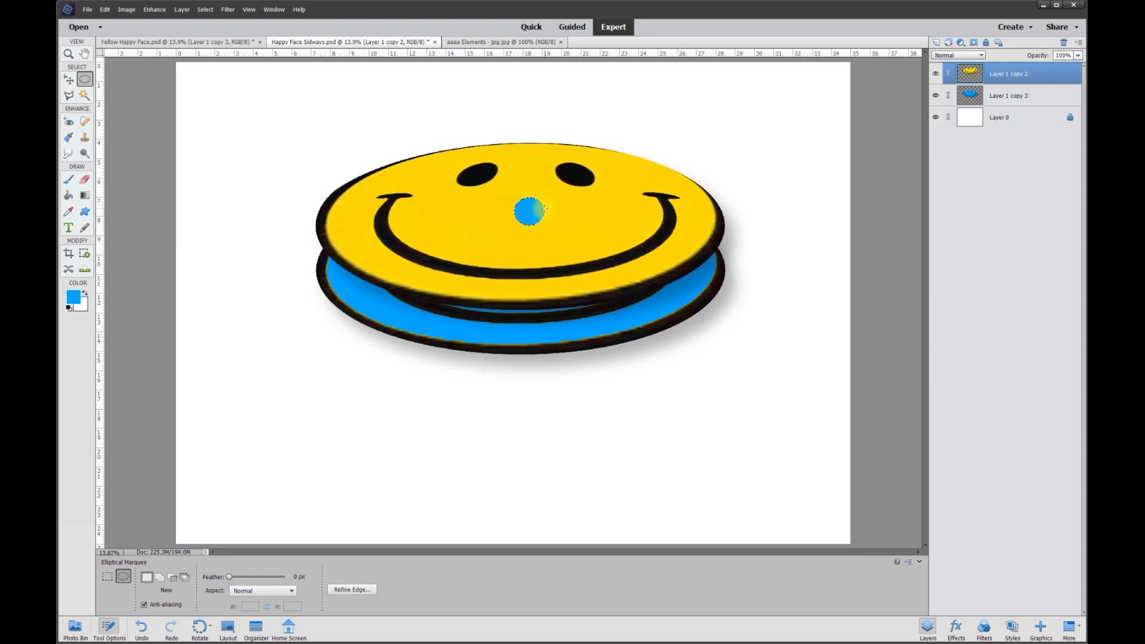
pyautogui.click(69, 79)
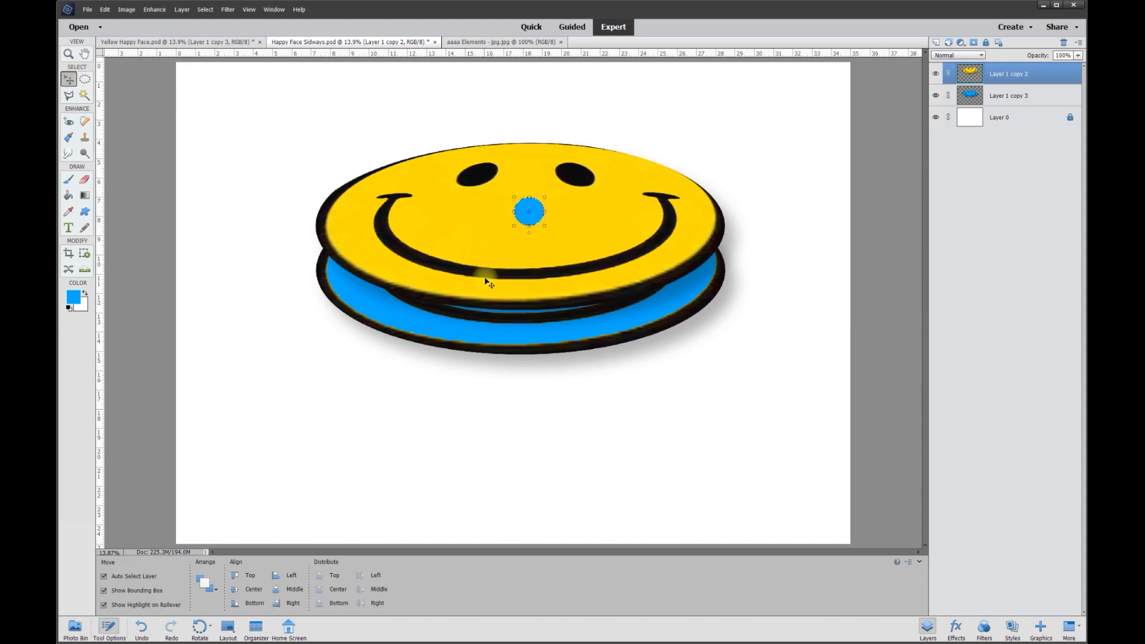
pyautogui.hotkey('ctrl', 'd')
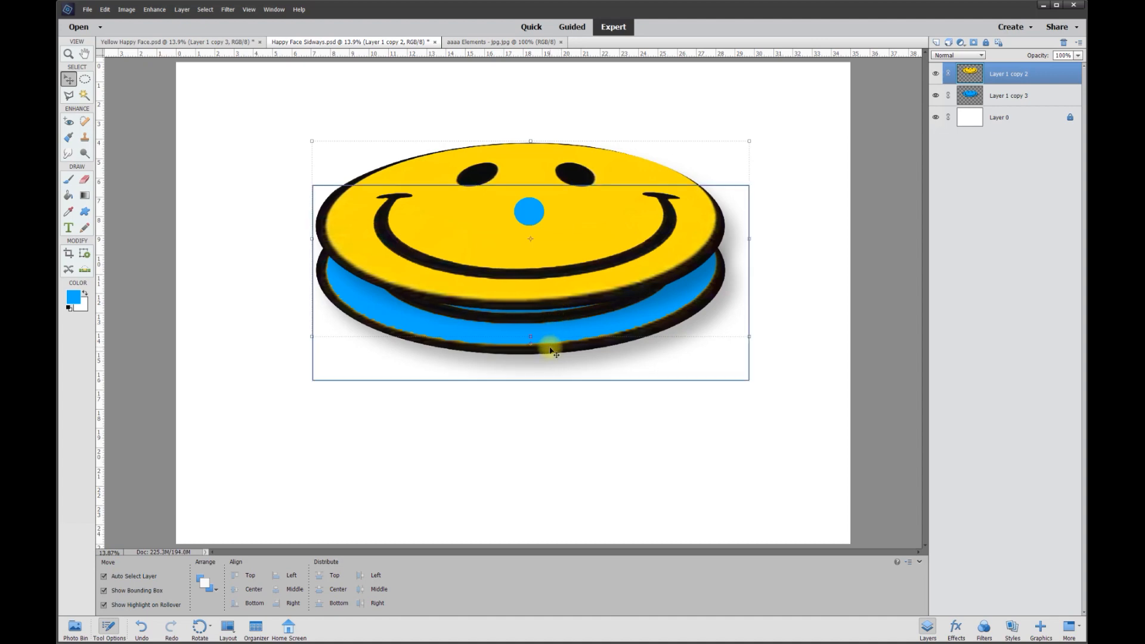
# Shift the lower blue face slightly upward and set its hue to +145 with Hue/Saturation
pyautogui.click(1009, 101)
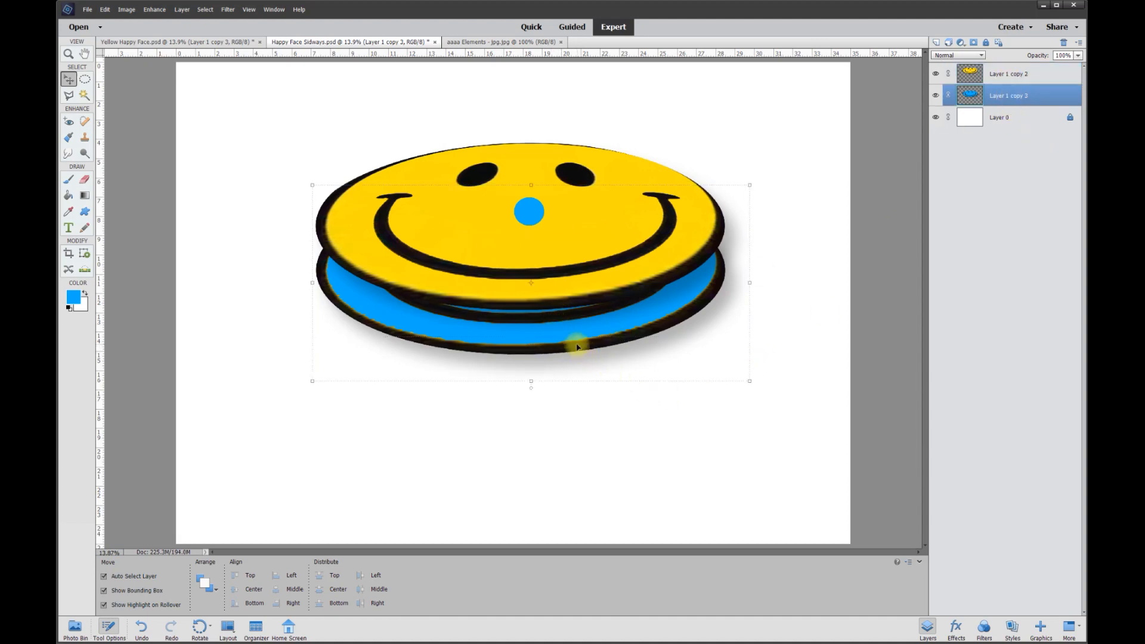
pyautogui.moveTo(576, 346); pyautogui.dragTo(601, 340)
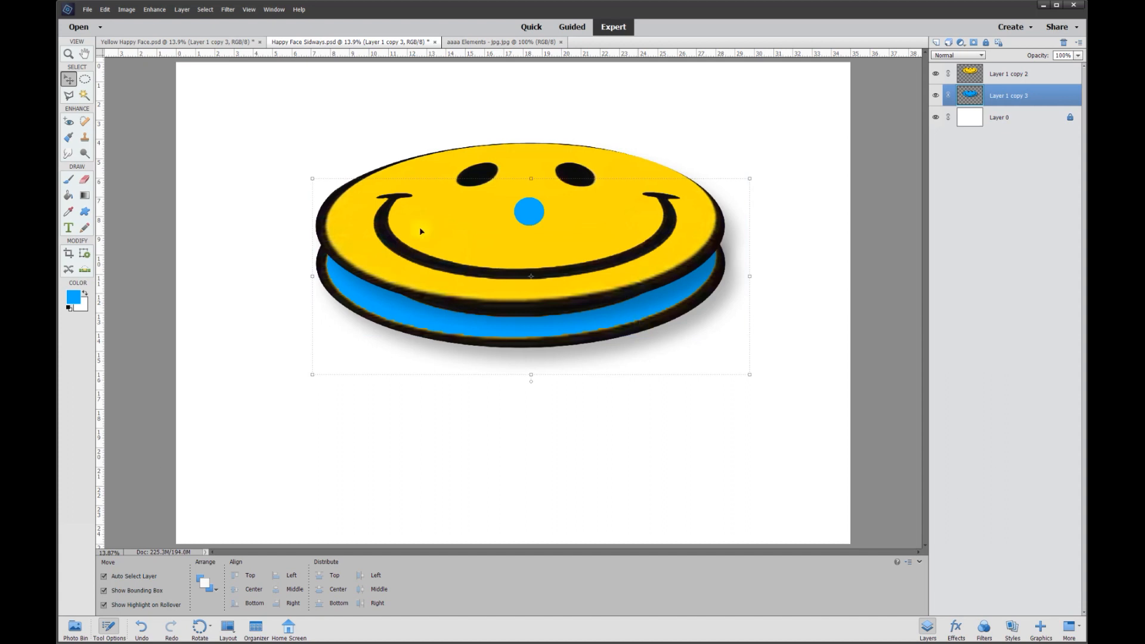
pyautogui.click(153, 11)
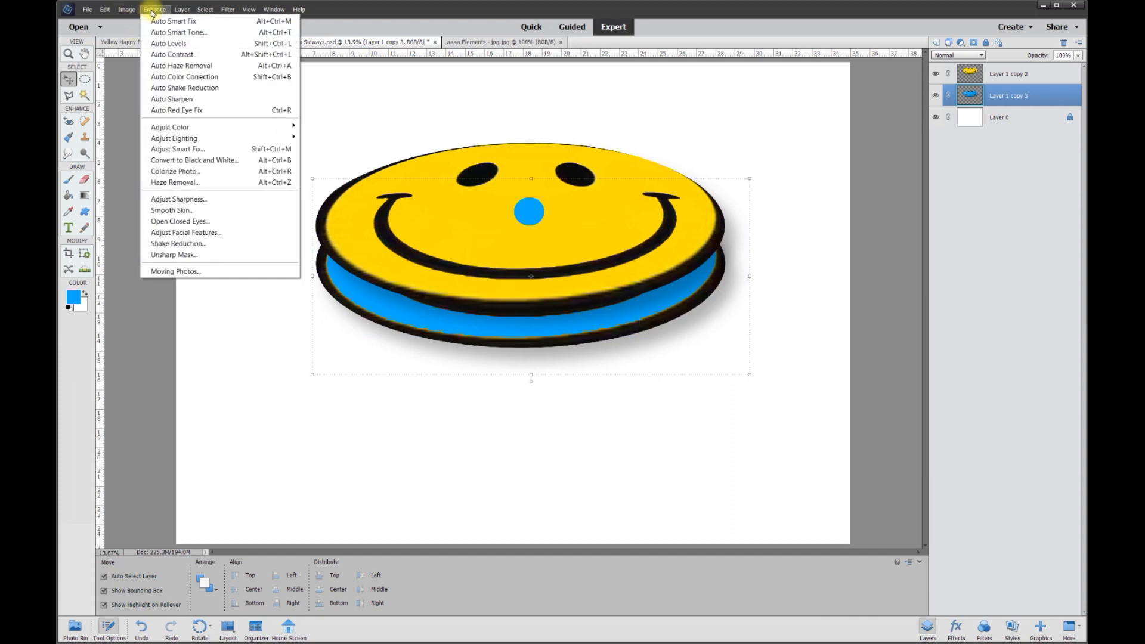
pyautogui.moveTo(159, 127)
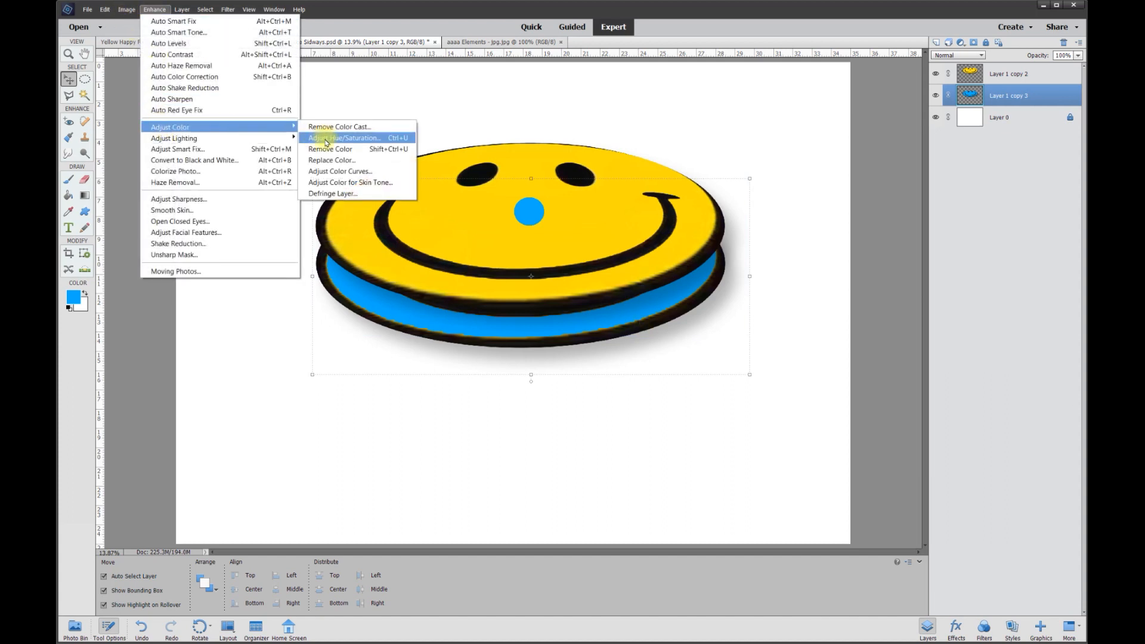
pyautogui.click(326, 138)
pyautogui.moveTo(964, 46); pyautogui.dragTo(886, 107)
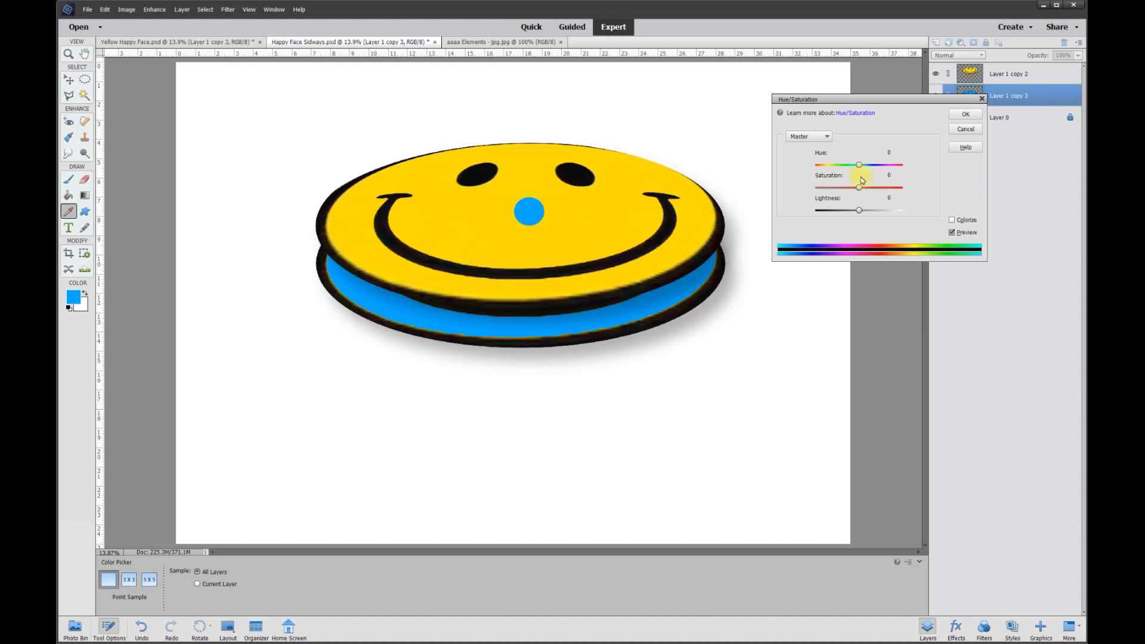
pyautogui.moveTo(859, 167); pyautogui.dragTo(896, 175)
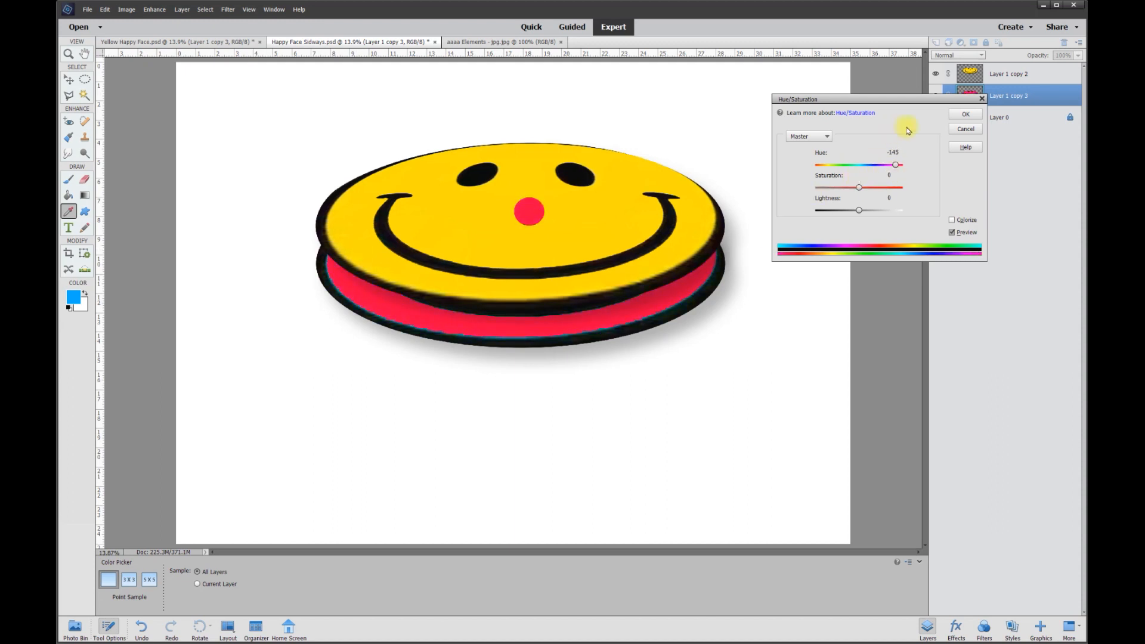
pyautogui.click(963, 120)
# Reposition the red lower face slightly further down beneath the yellow disc
pyautogui.moveTo(644, 325)
pyautogui.mouseDown()
pyautogui.moveTo(651, 429)
pyautogui.moveTo(647, 311)
pyautogui.moveTo(642, 409)
pyautogui.moveTo(648, 324)
pyautogui.mouseUp()
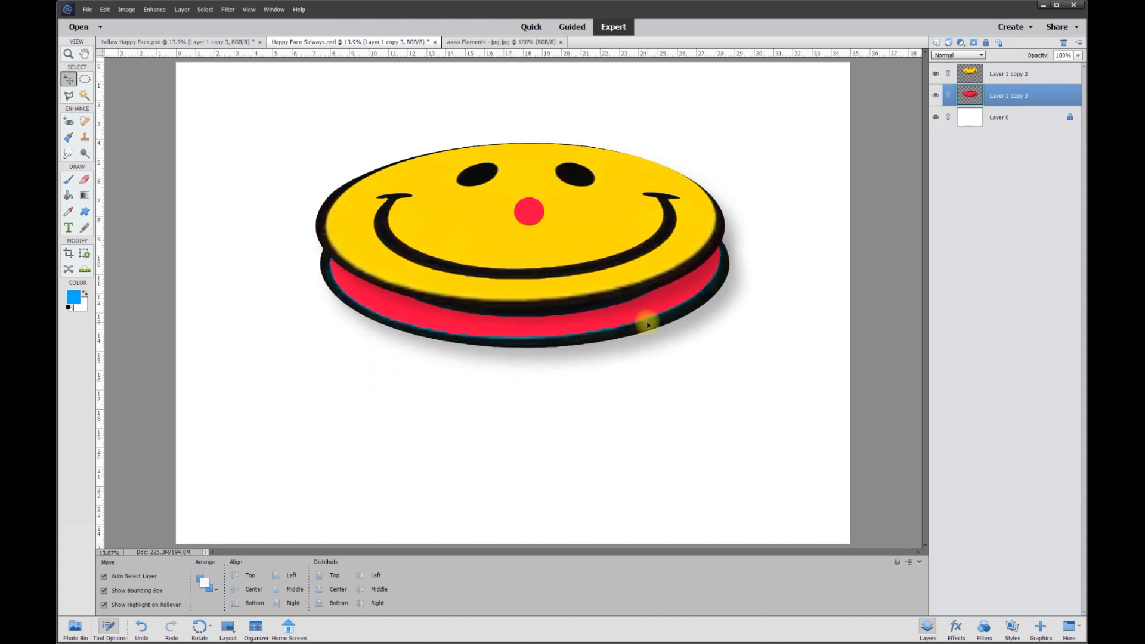
pyautogui.moveTo(650, 324)
pyautogui.mouseDown()
pyautogui.moveTo(650, 409)
pyautogui.moveTo(645, 329)
pyautogui.mouseUp()
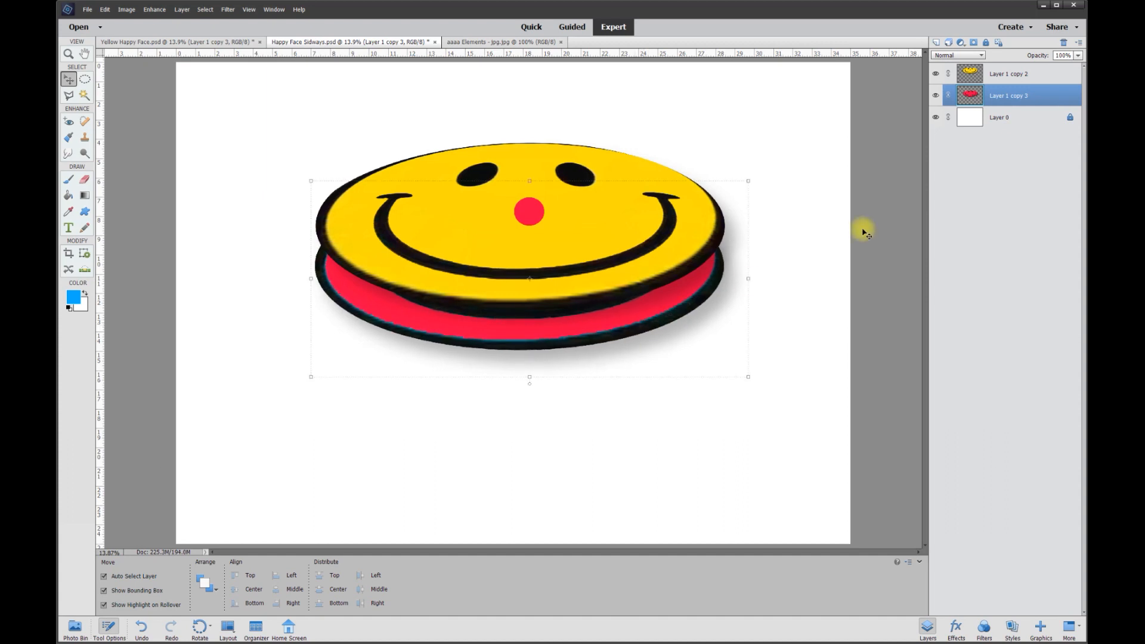
# Set the hue of the top yellow face layer to +137 with Hue/Saturation
pyautogui.click(1004, 74)
pyautogui.moveTo(685, 227); pyautogui.dragTo(685, 228)
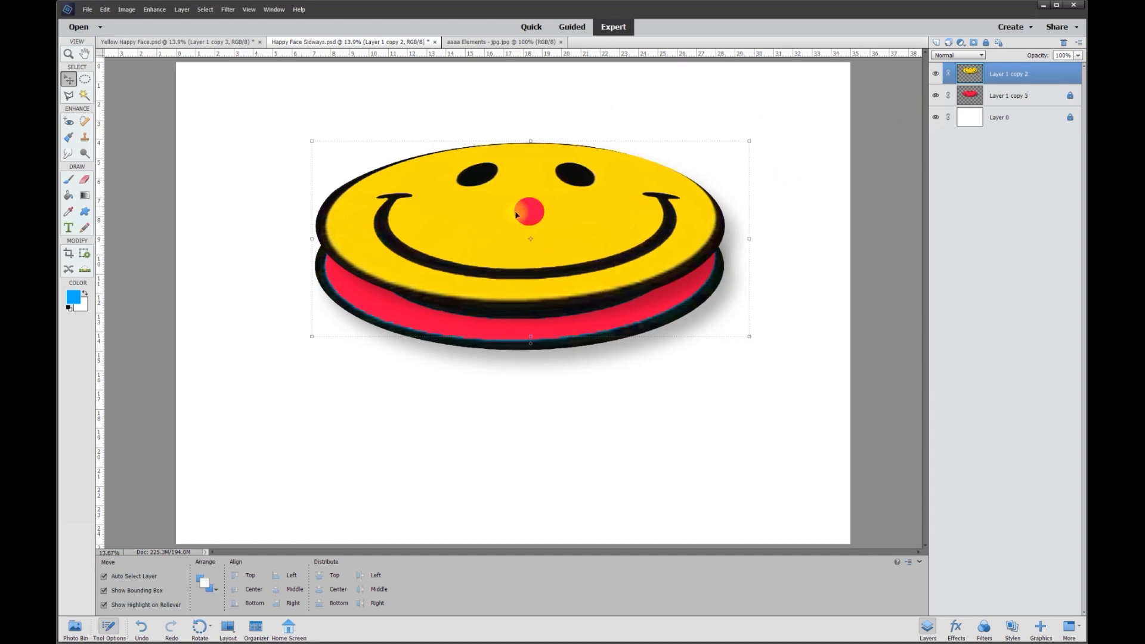
pyautogui.click(155, 9)
pyautogui.moveTo(165, 127)
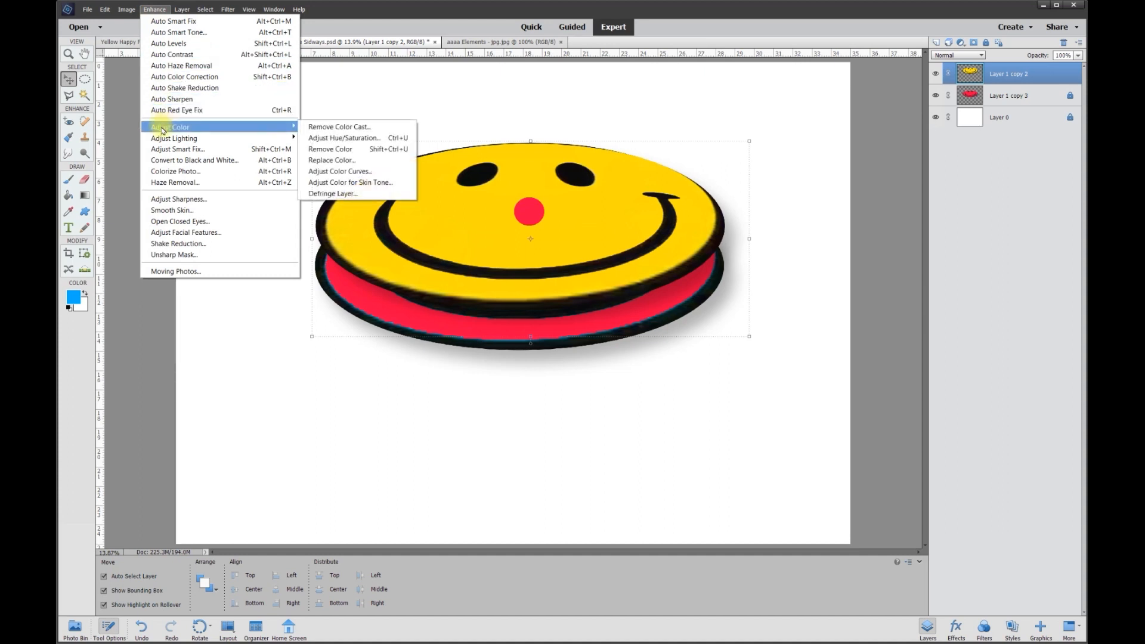
pyautogui.click(313, 141)
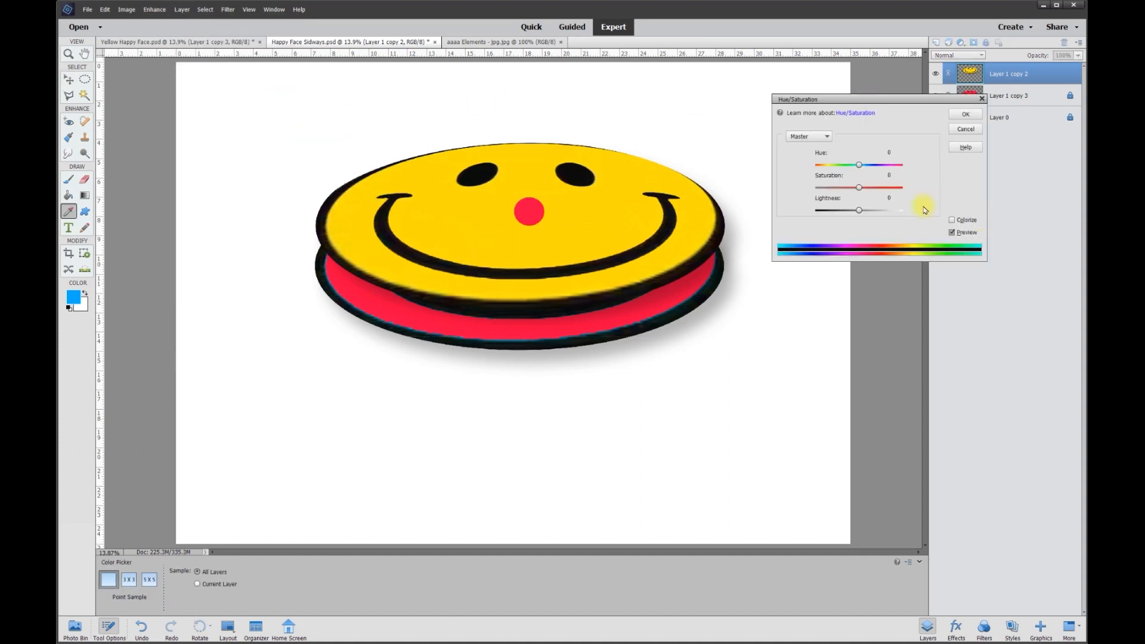
pyautogui.moveTo(859, 165); pyautogui.dragTo(895, 167)
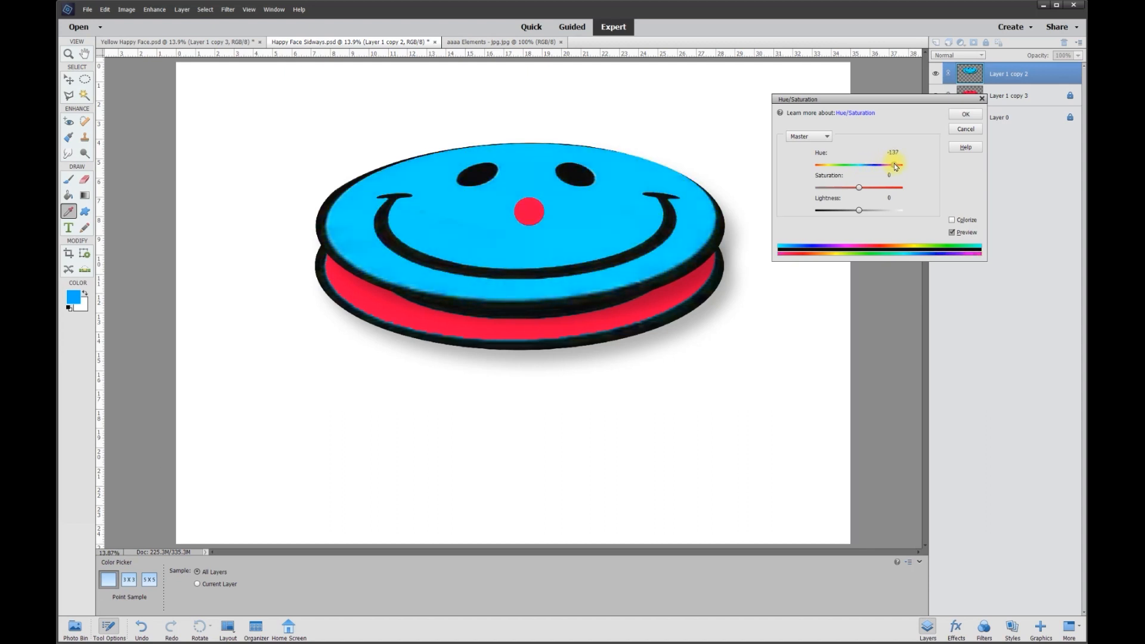
pyautogui.click(964, 114)
pyautogui.press('v')
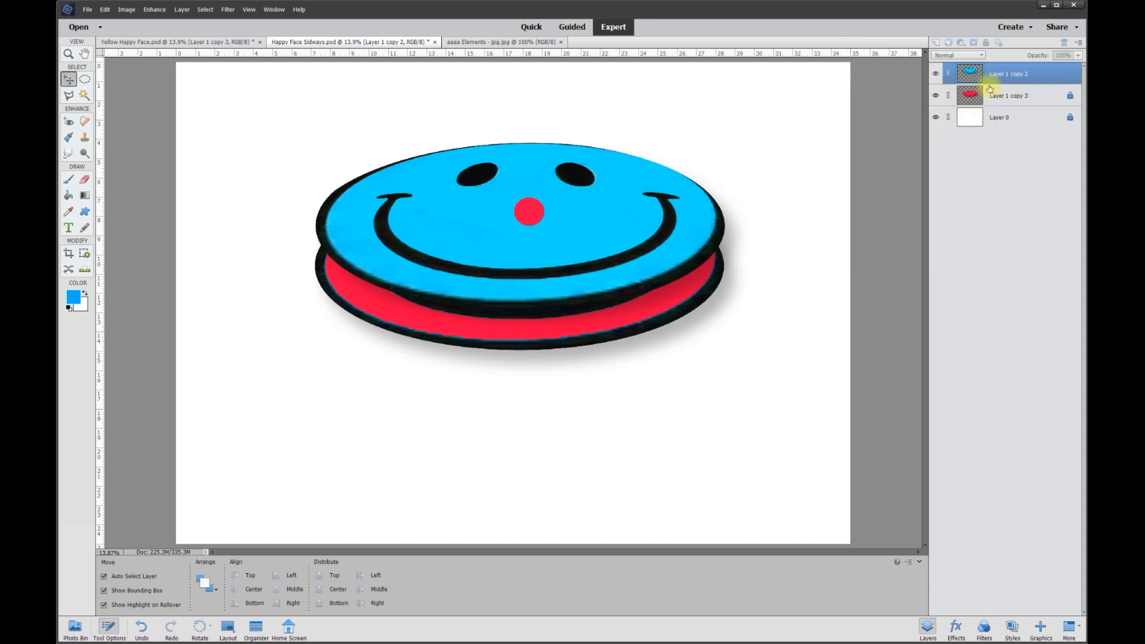